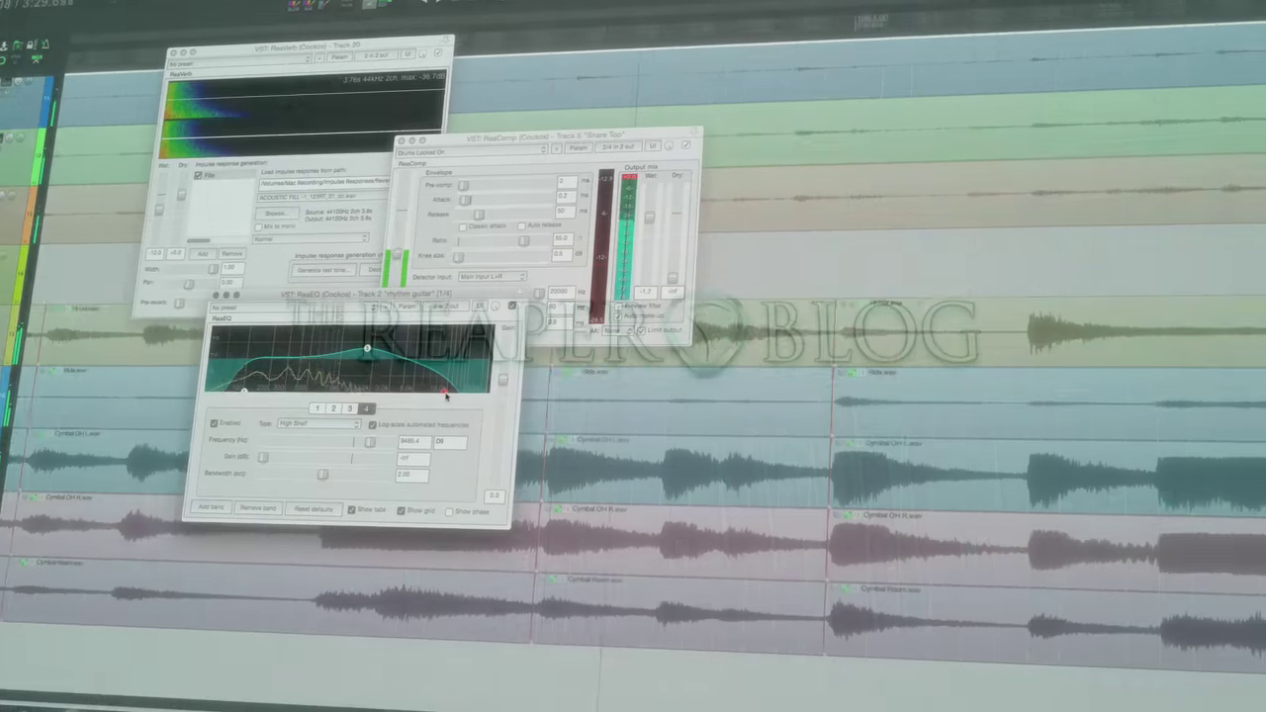
Move EQuivocate's fourth EQ band up to about 18 kHz on the Rhythm folder track
left_click_drag(445, 393, 462, 395)
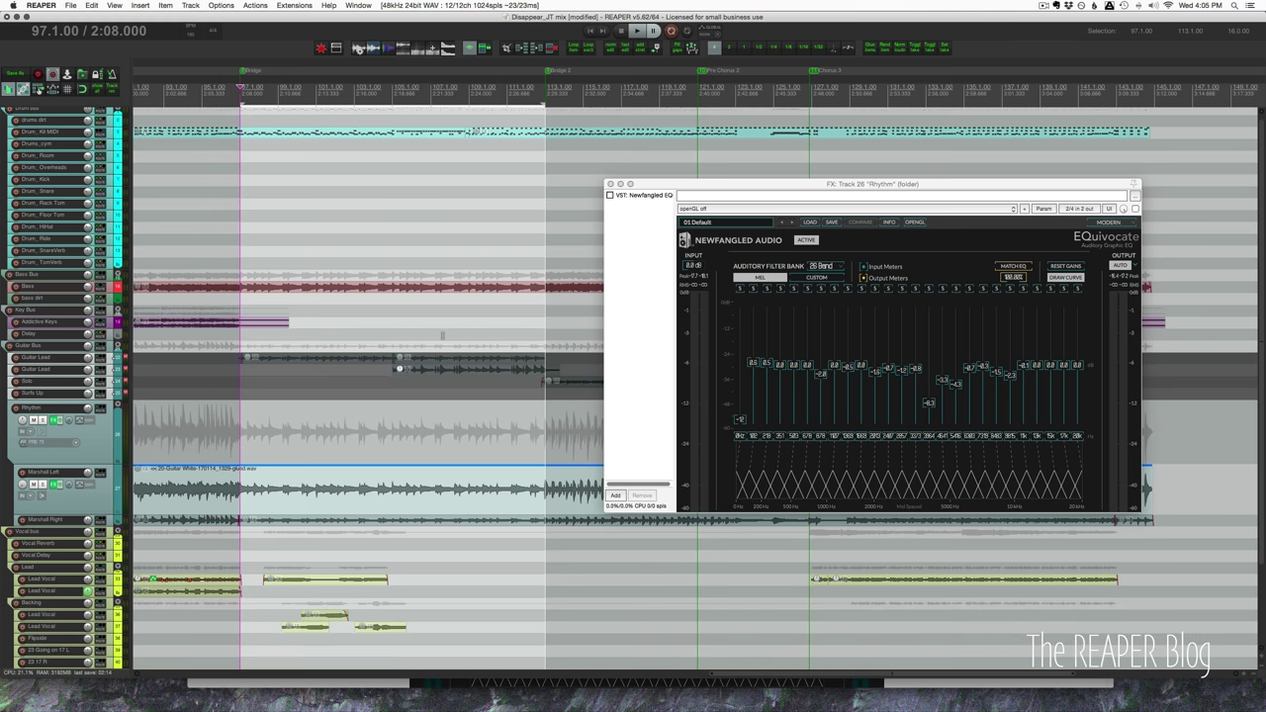
key("super+Tab")
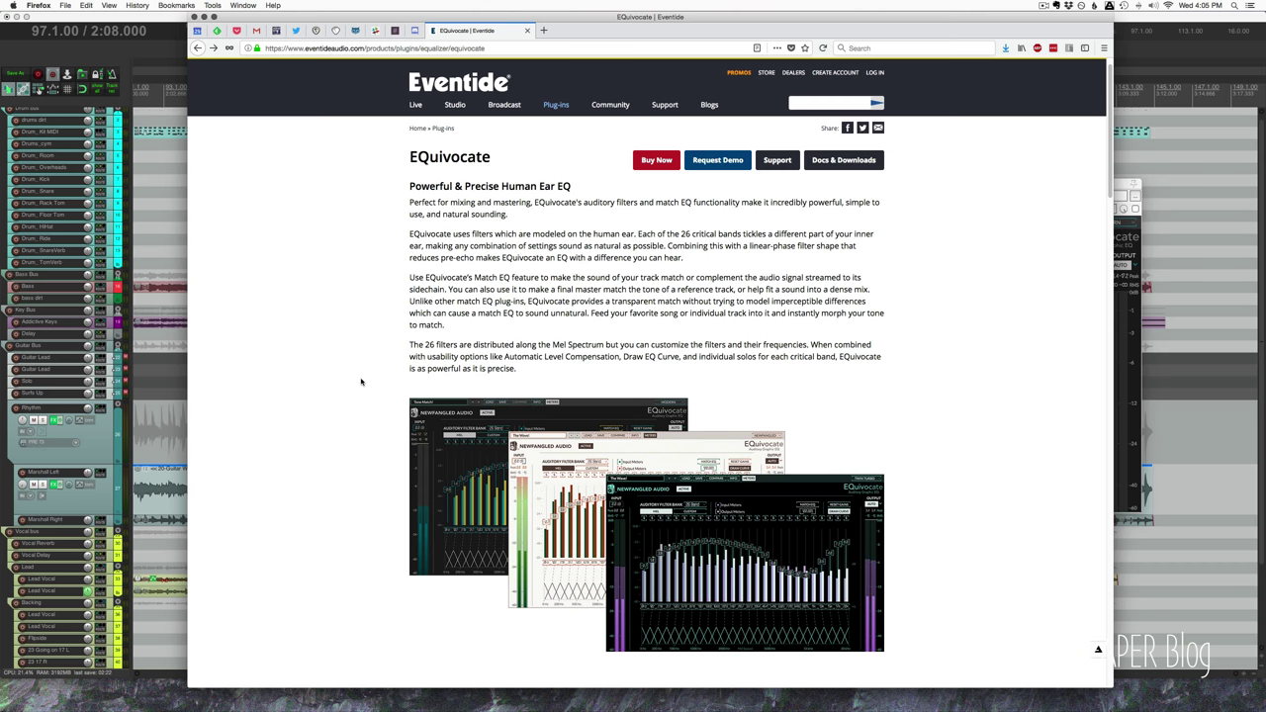
scroll(361, 381, "down", 1)
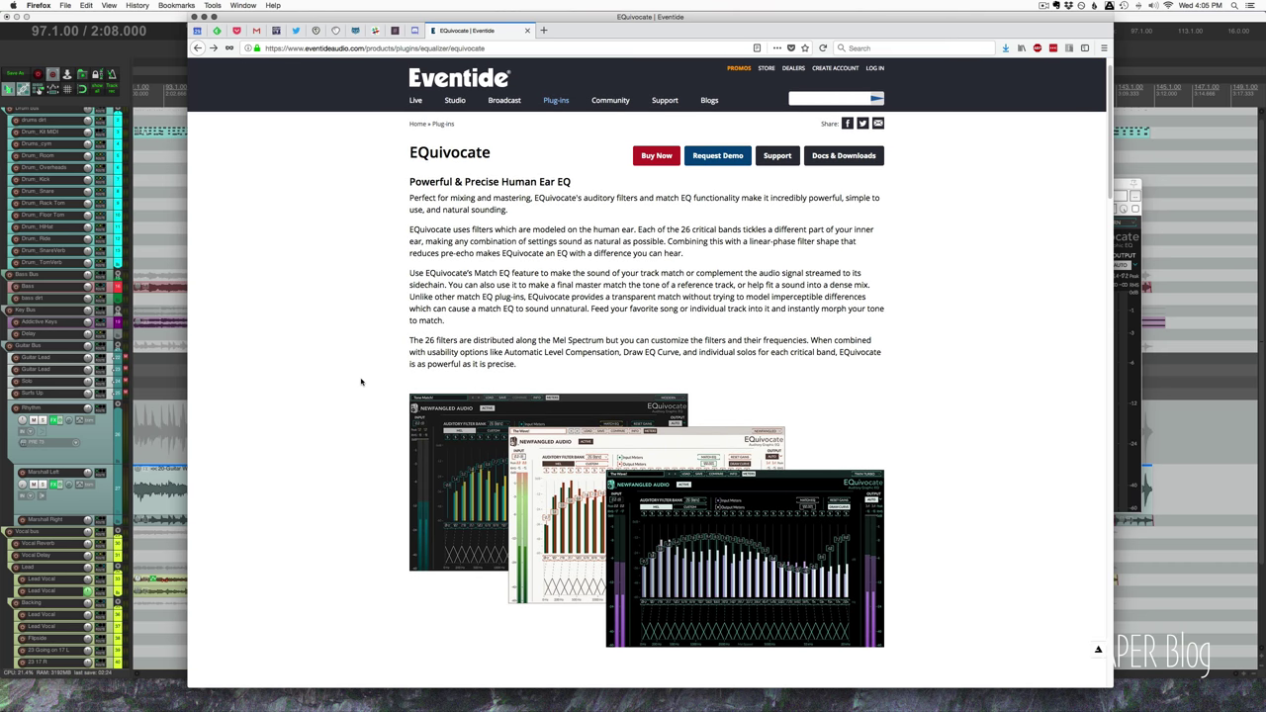
scroll(361, 382, "down", 5)
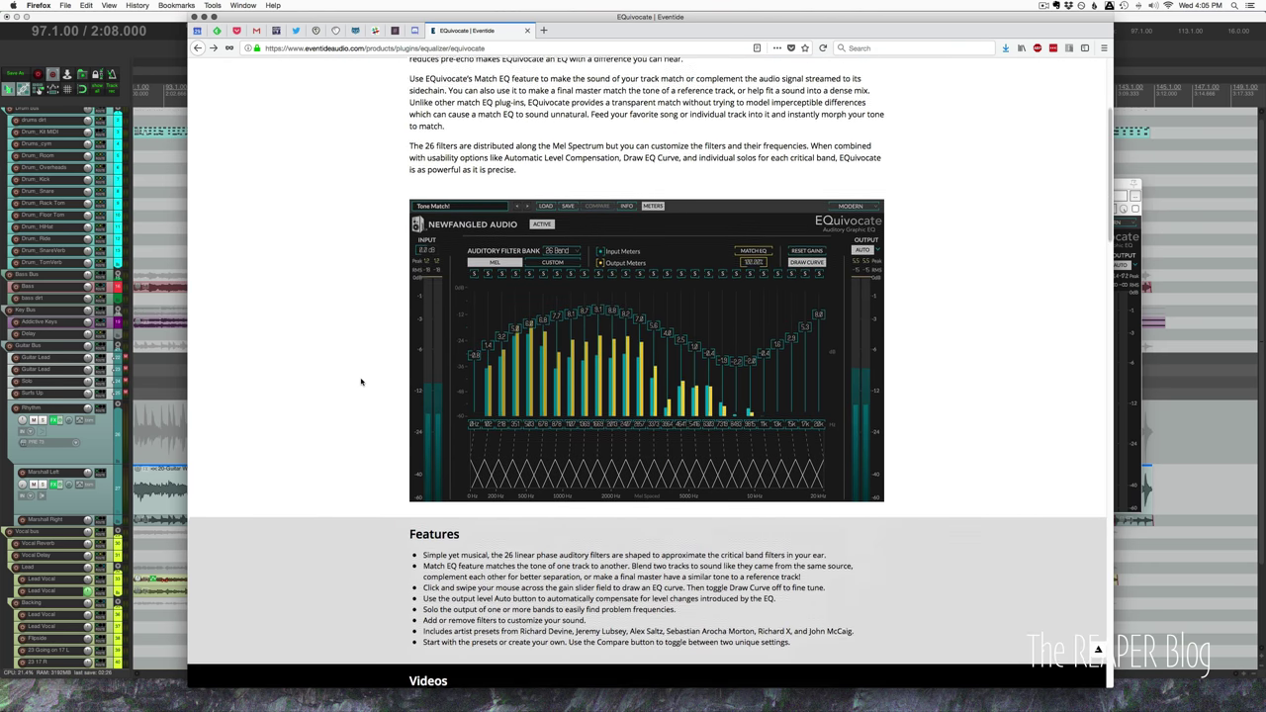
scroll(361, 382, "down", 20)
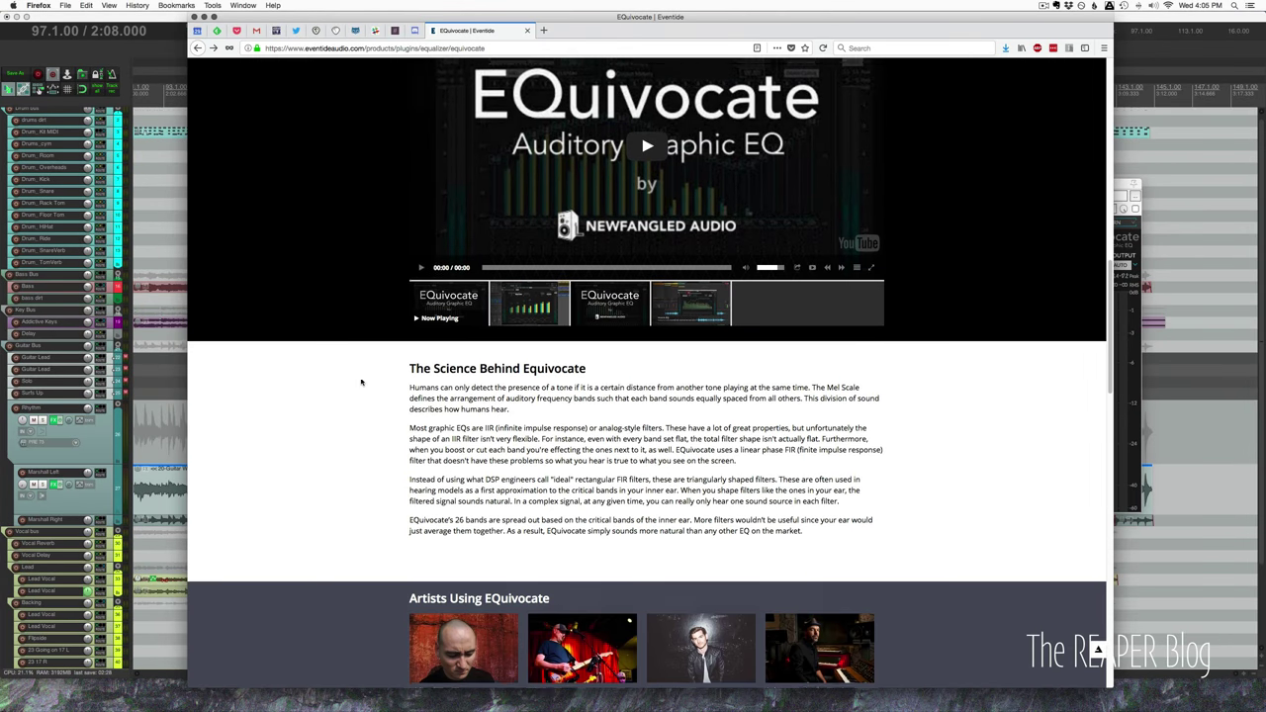
scroll(361, 382, "up", 15)
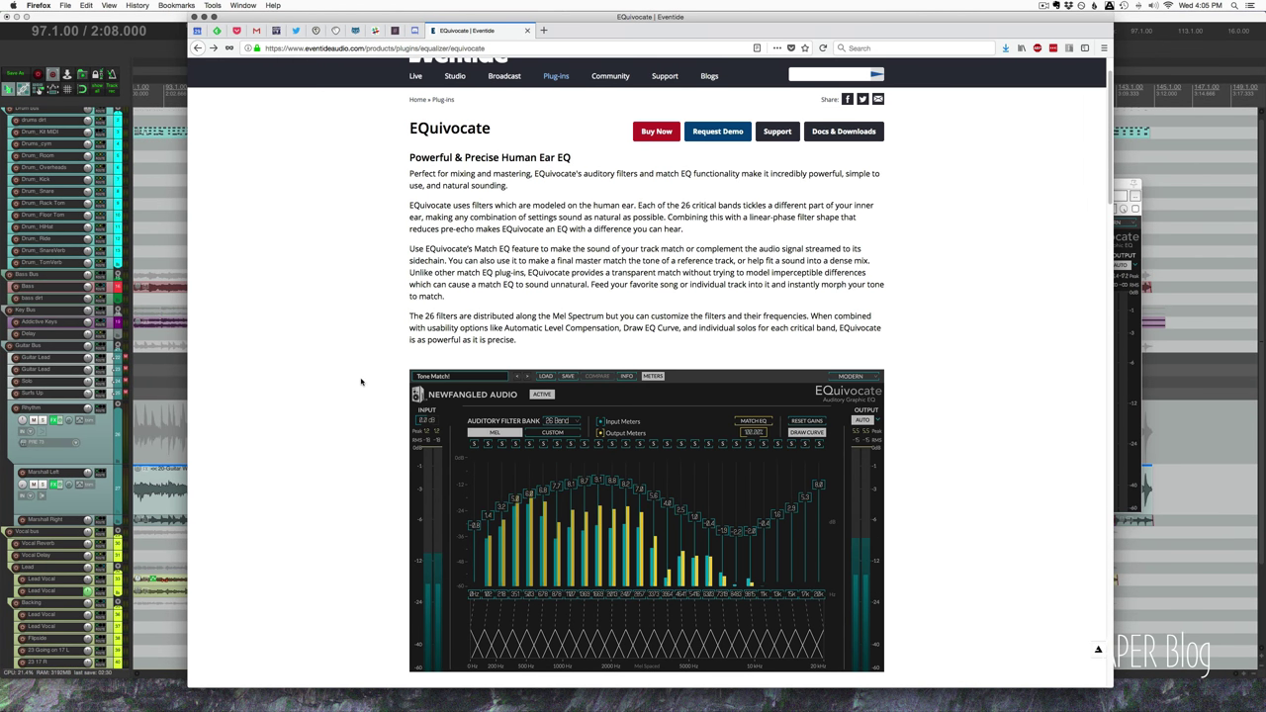
key("cmd+Tab")
key("super+Tab")
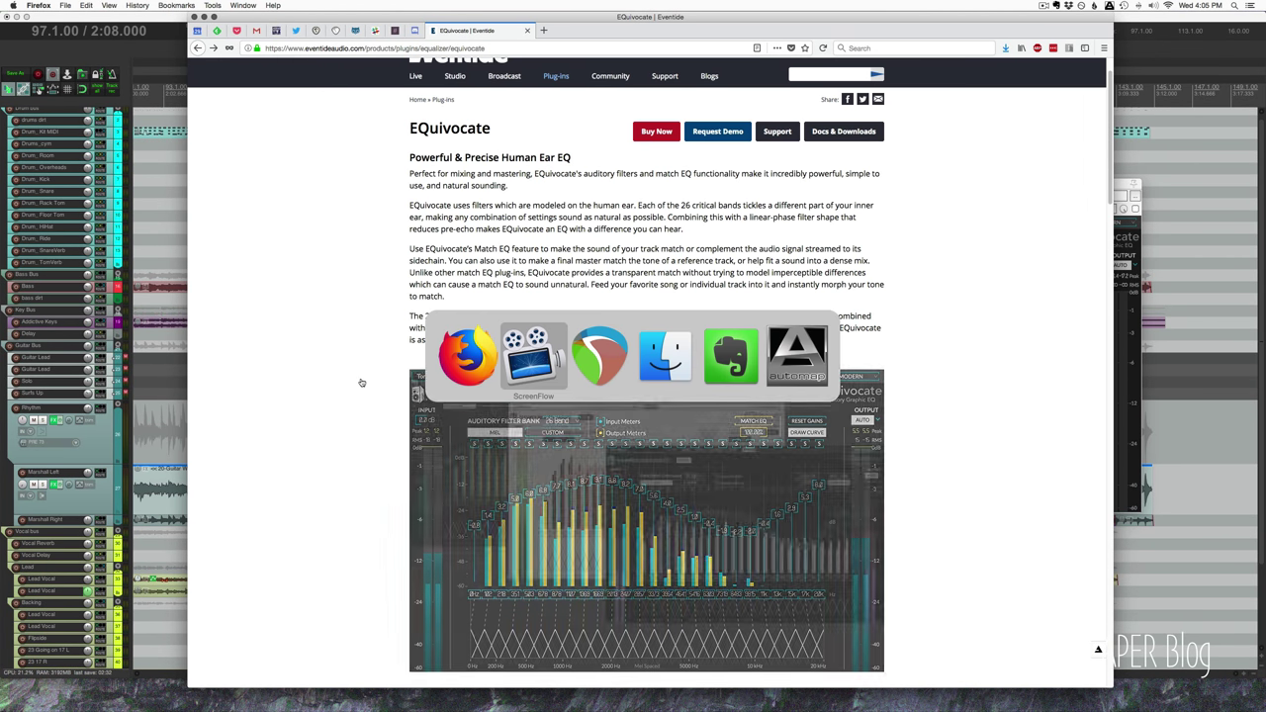
key("super+Tab")
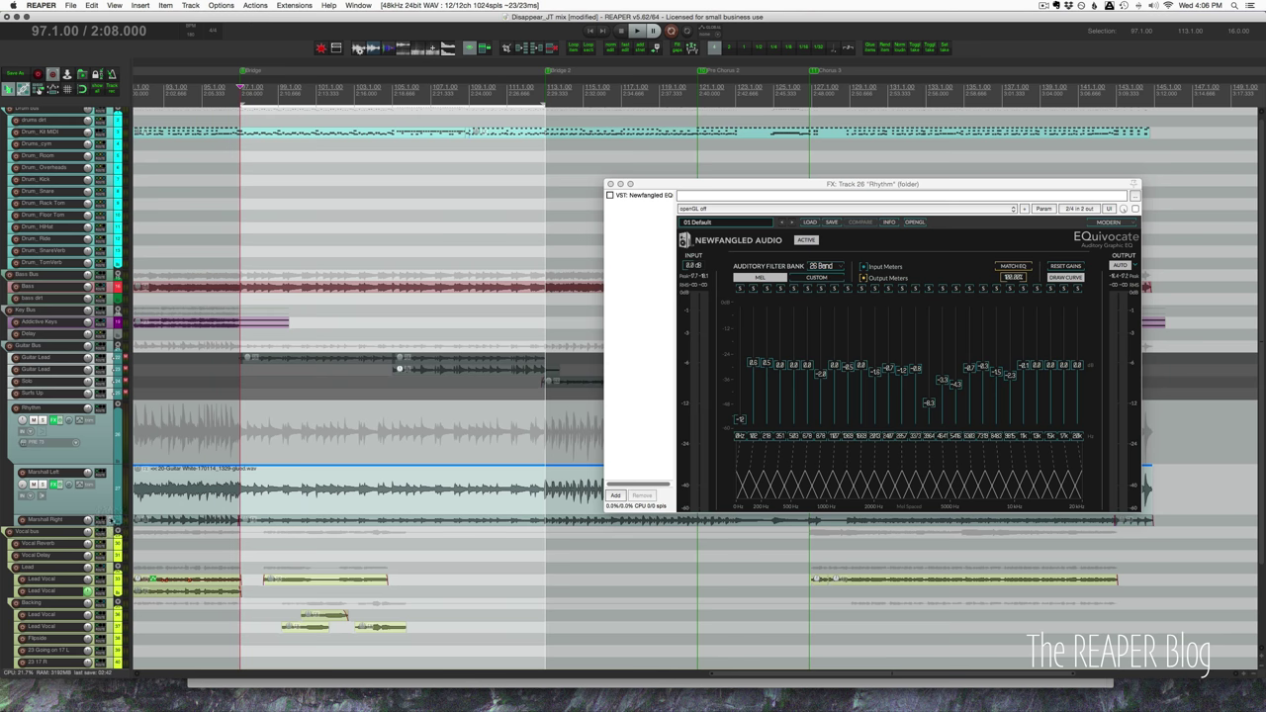
Open Helix Native on Marshall Left, inspect its Dist, Amp and both Cab blocks, then close it
mouse_move(116, 518)
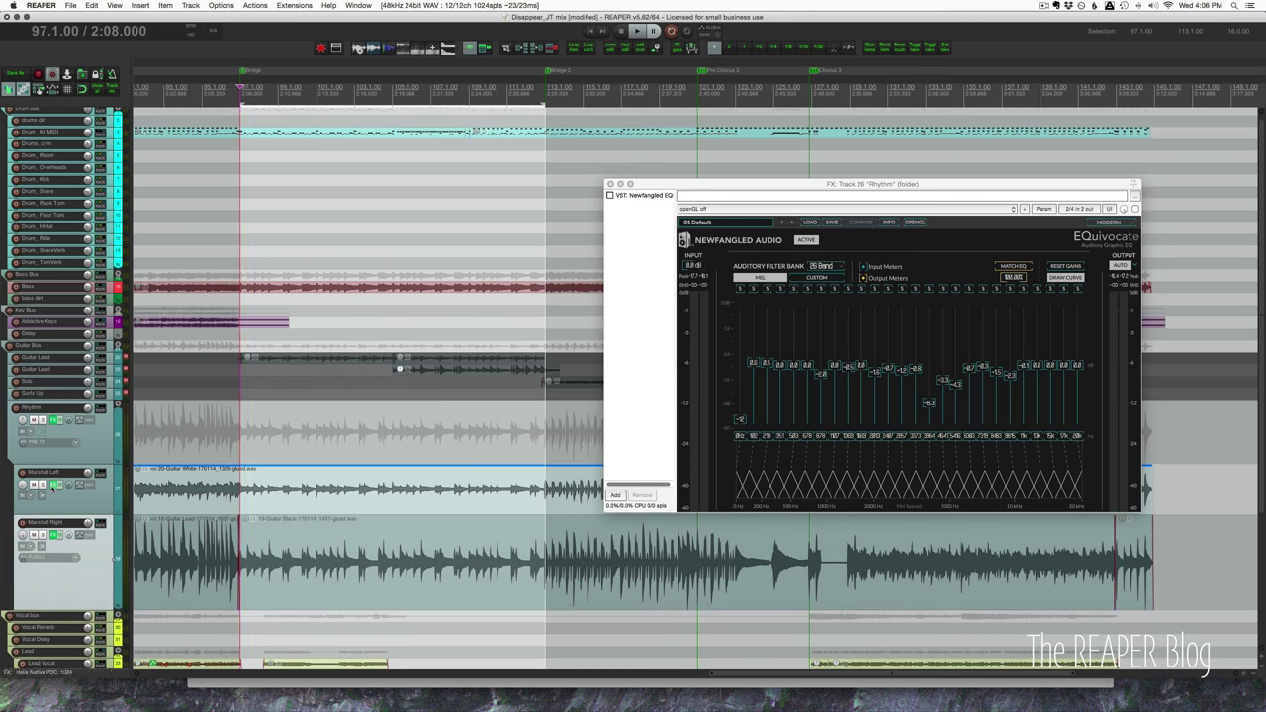
right_click(64, 492)
left_click(107, 697)
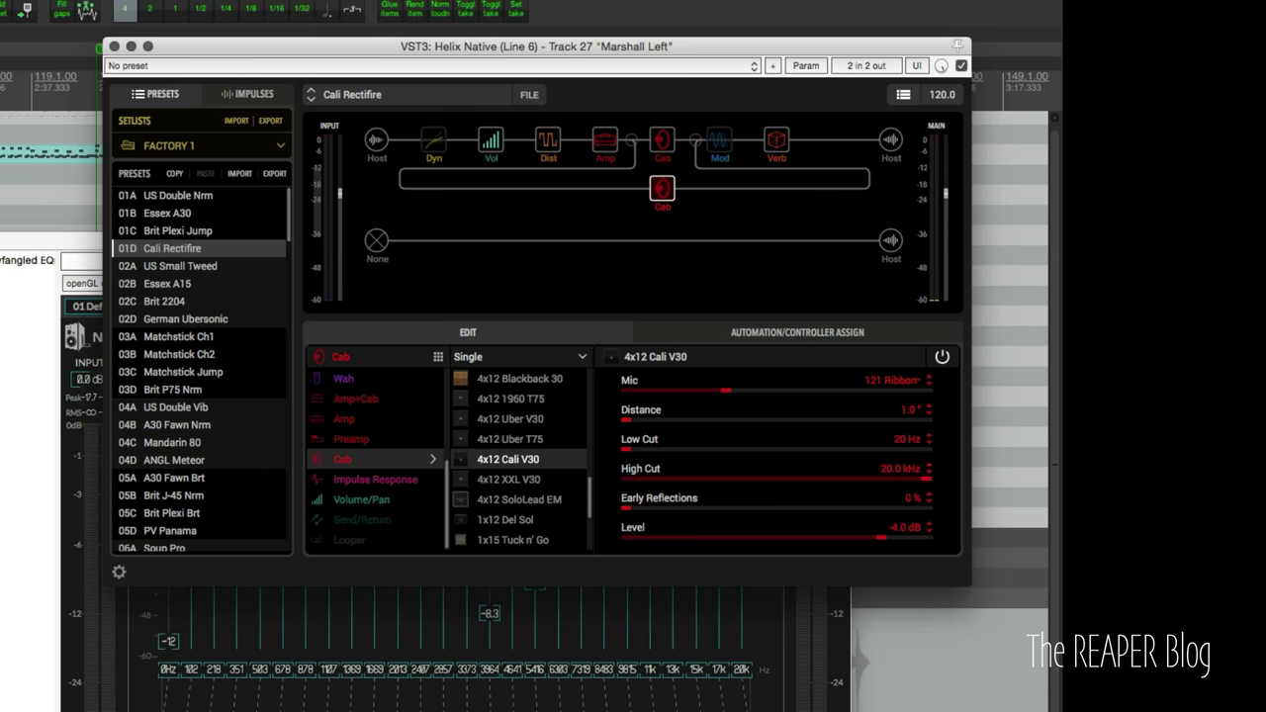
left_click(548, 144)
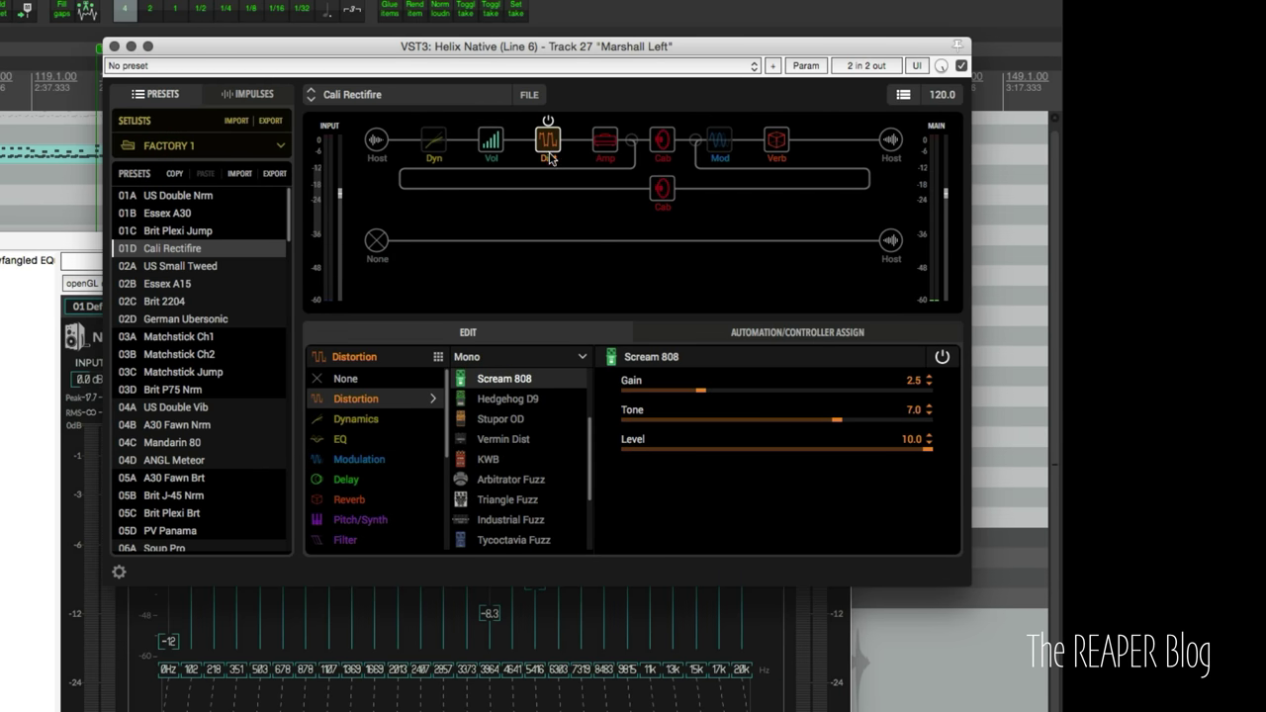
left_click(602, 146)
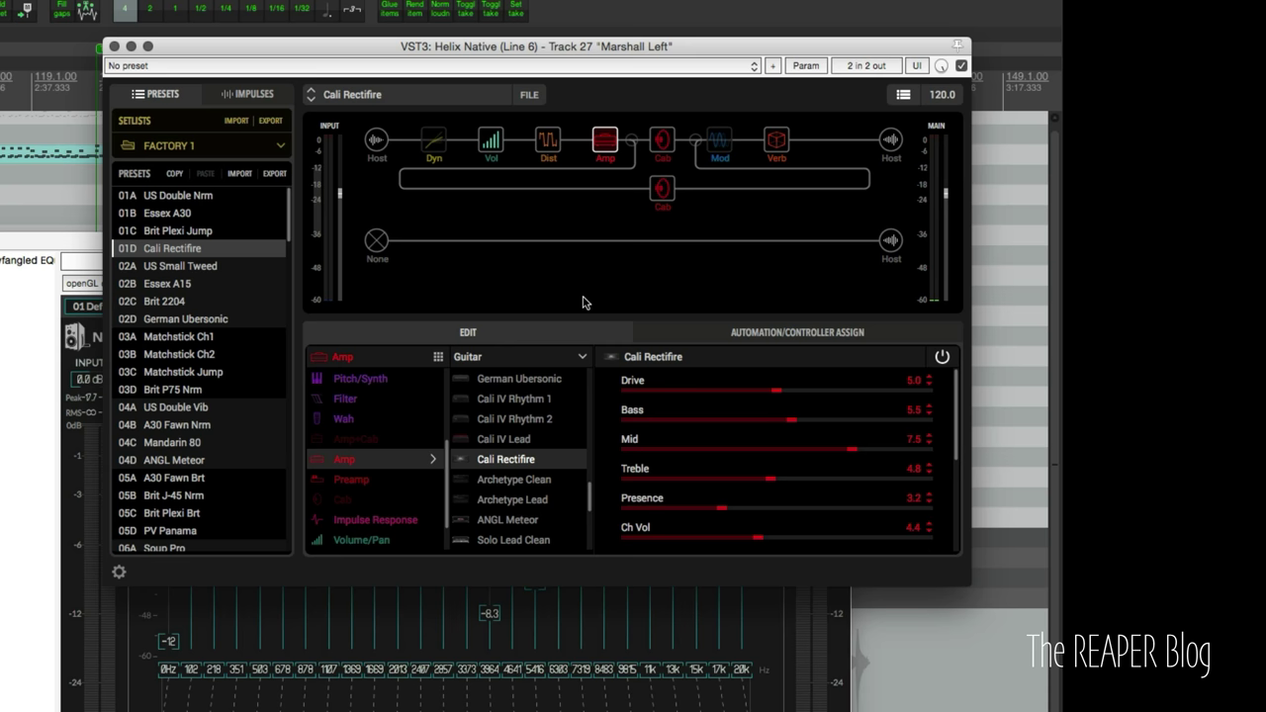
left_click(666, 147)
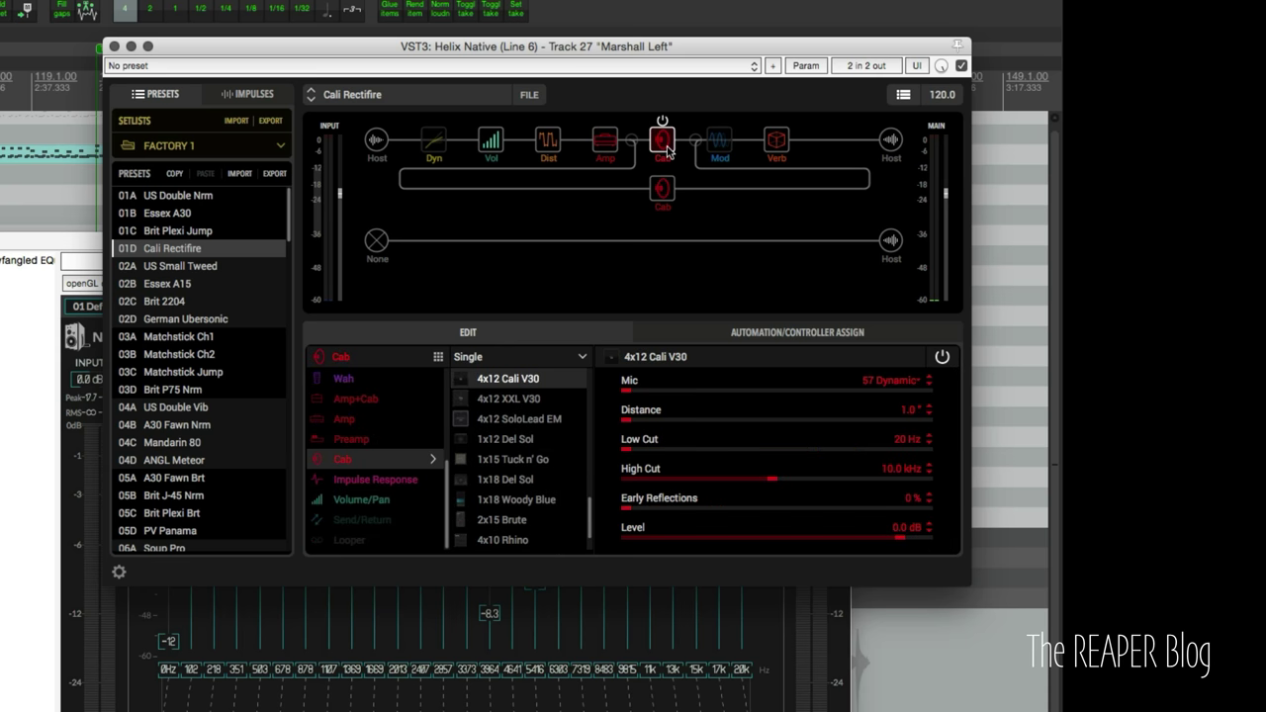
left_click(663, 192)
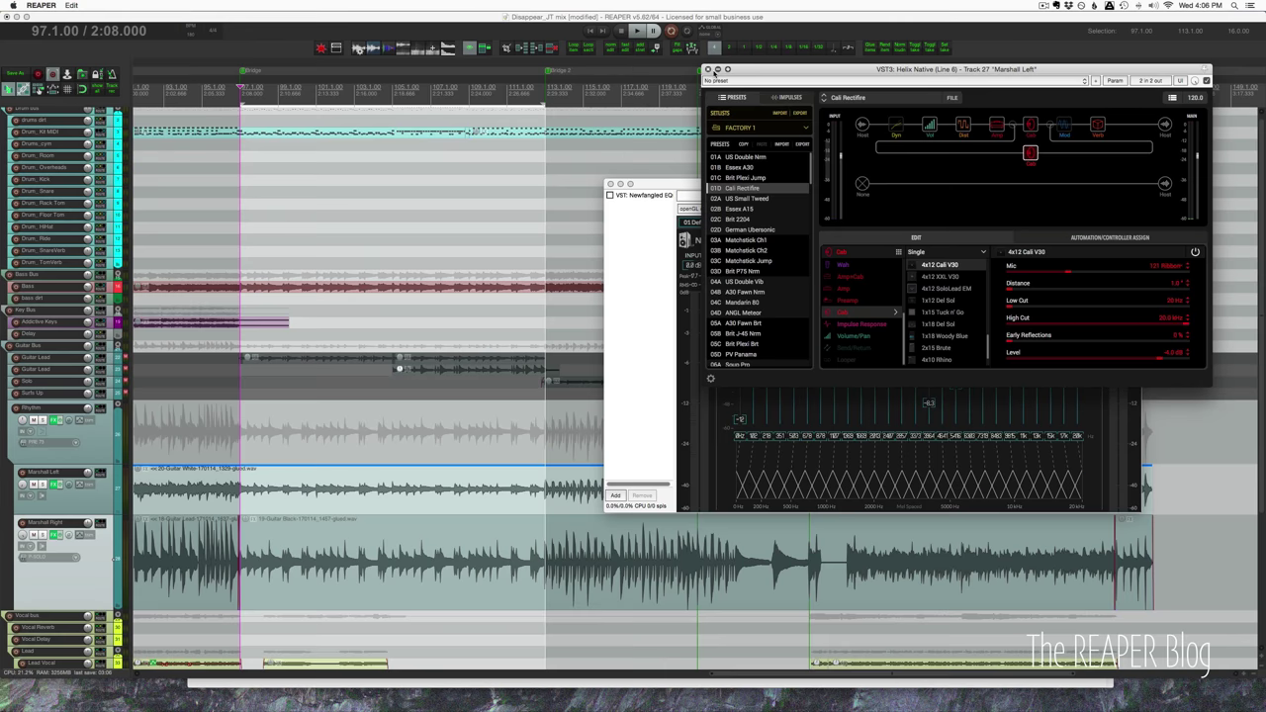
left_click(708, 71)
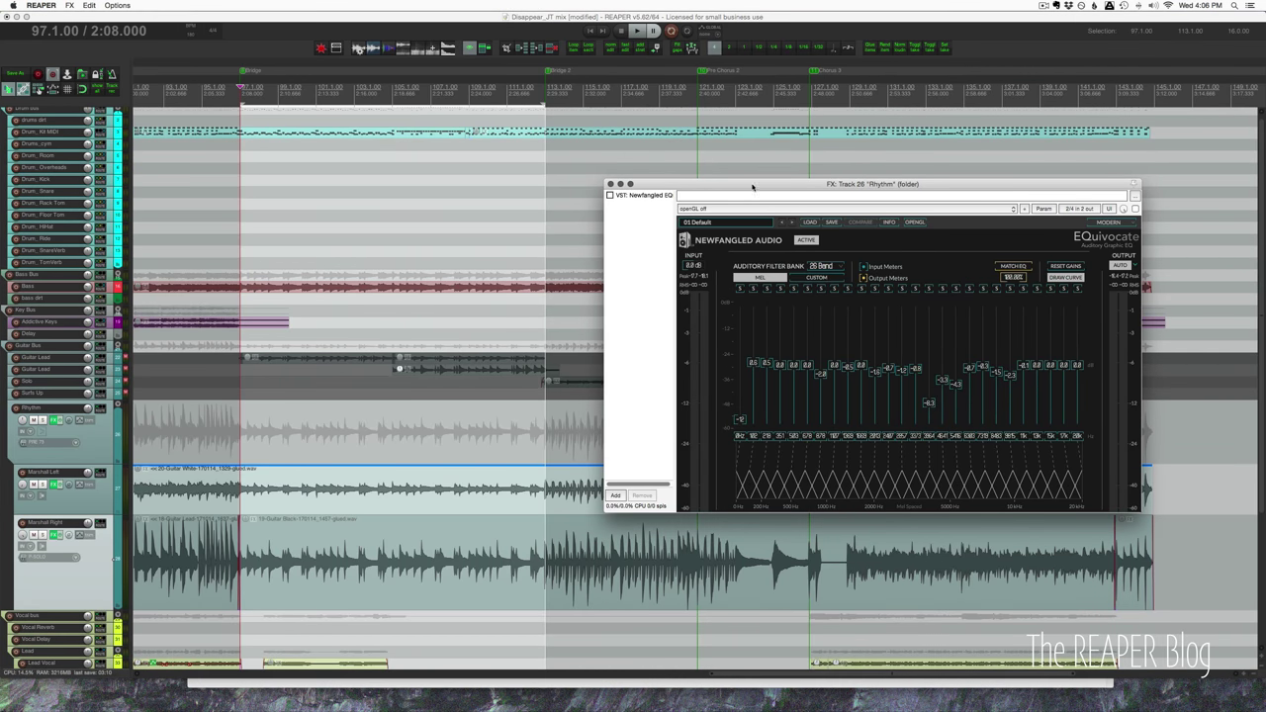
Refocus the main REAPER window and start playback of the mix
left_click(244, 58)
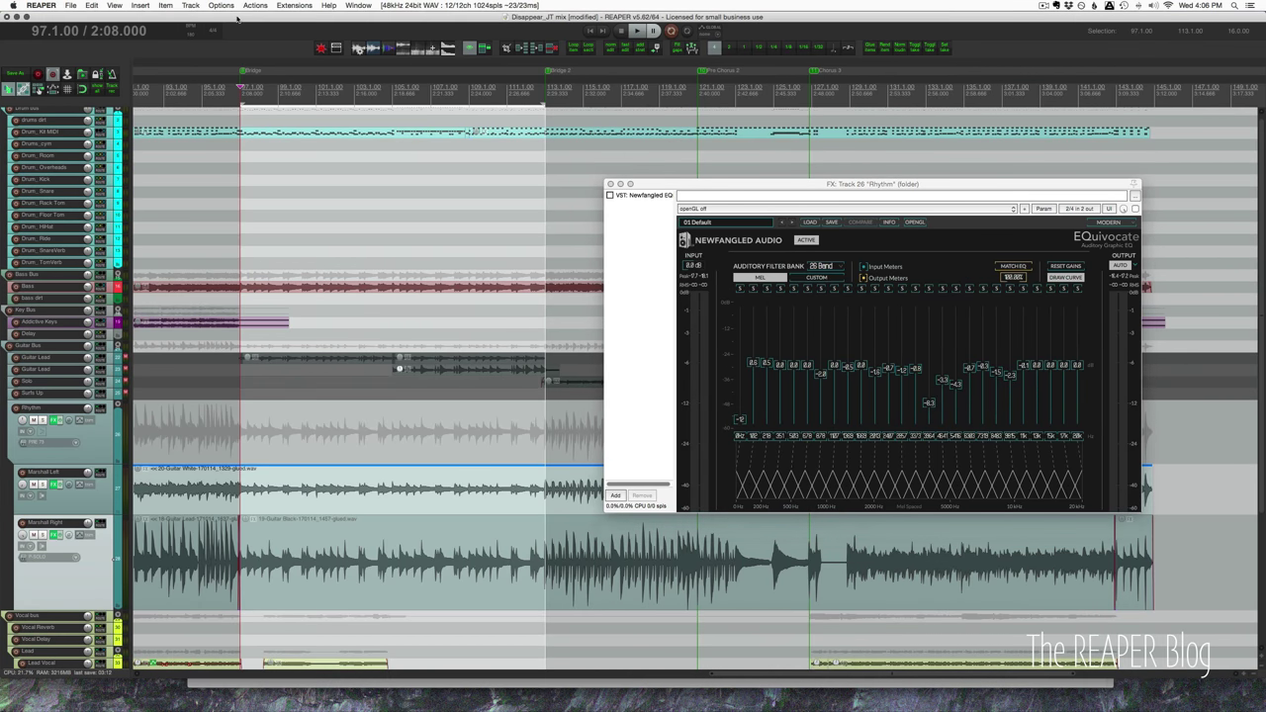
key("space")
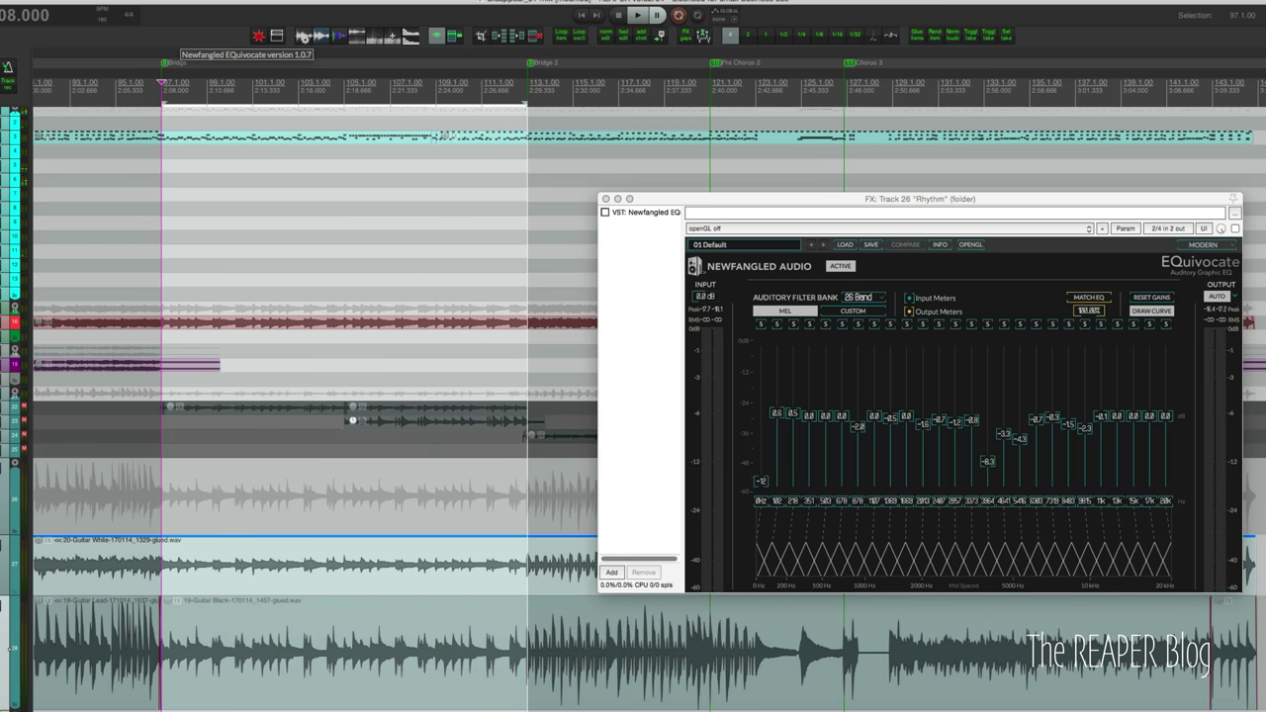
Select the Marshall Left guitar item and play back to hear the rhythm guitars
left_click(296, 393)
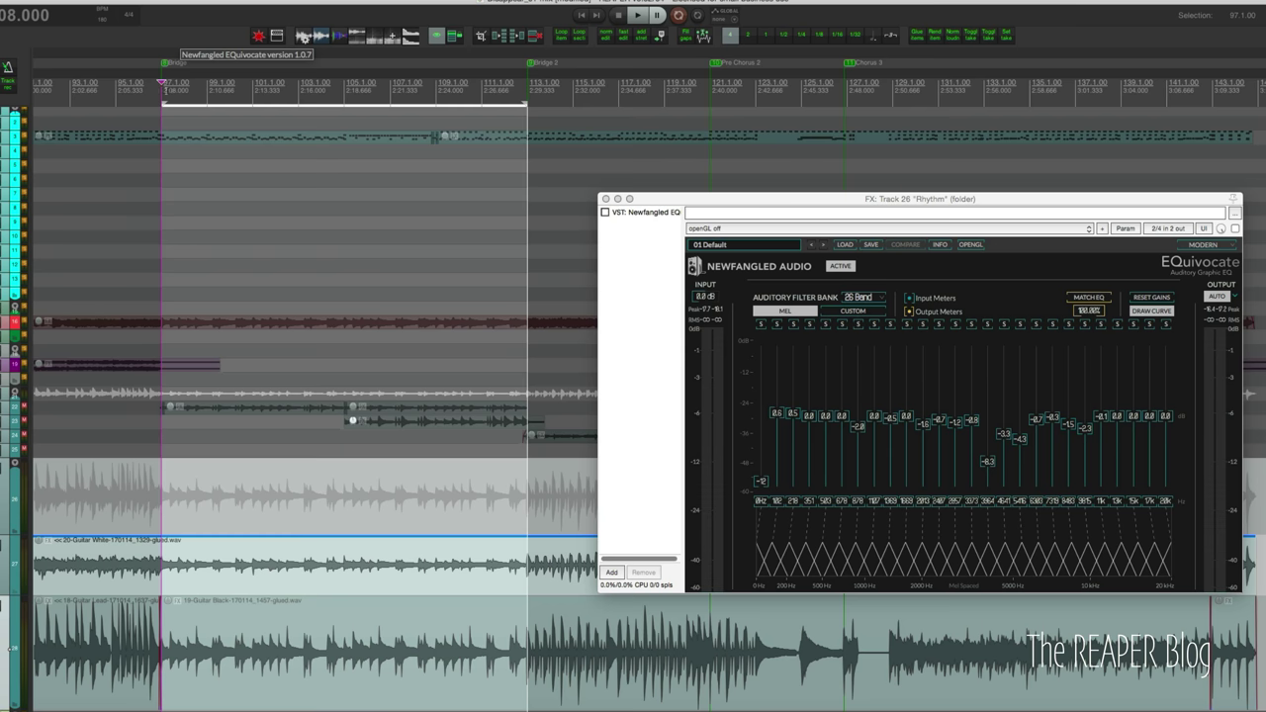
key("space")
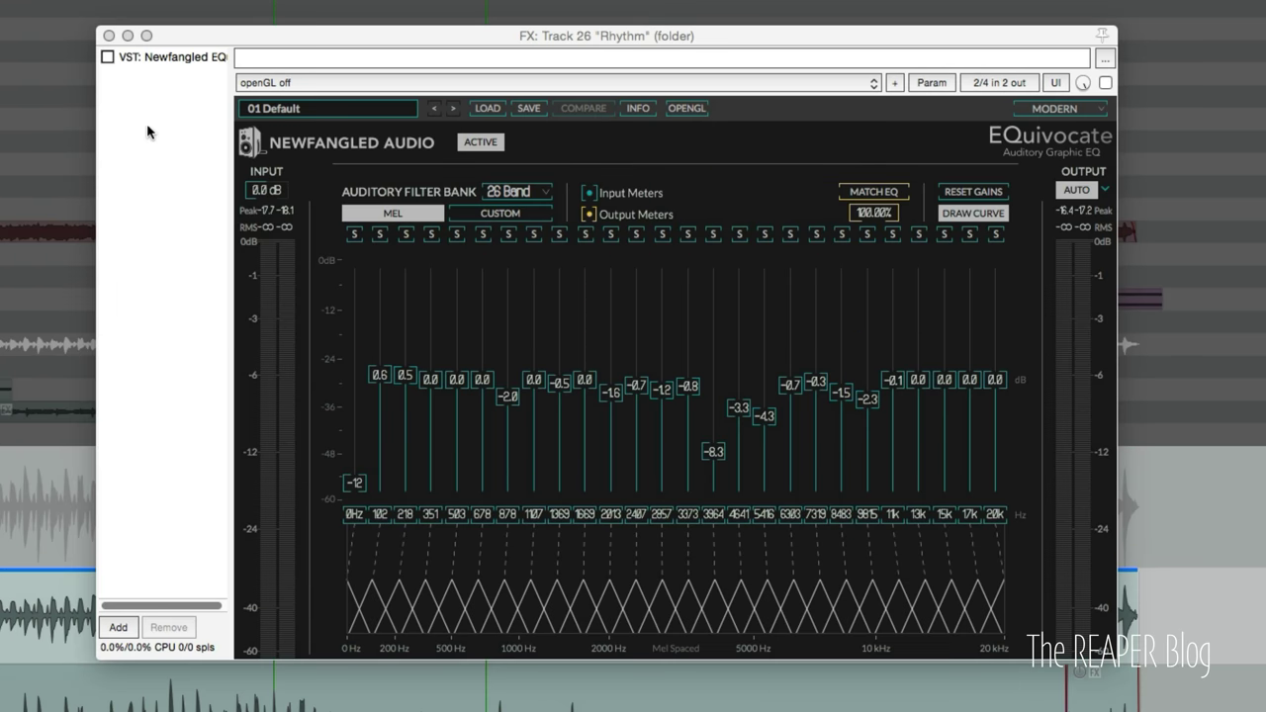
Tick the VST: Newfangled EQ checkbox in the Rhythm track's FX chain
left_click(107, 57)
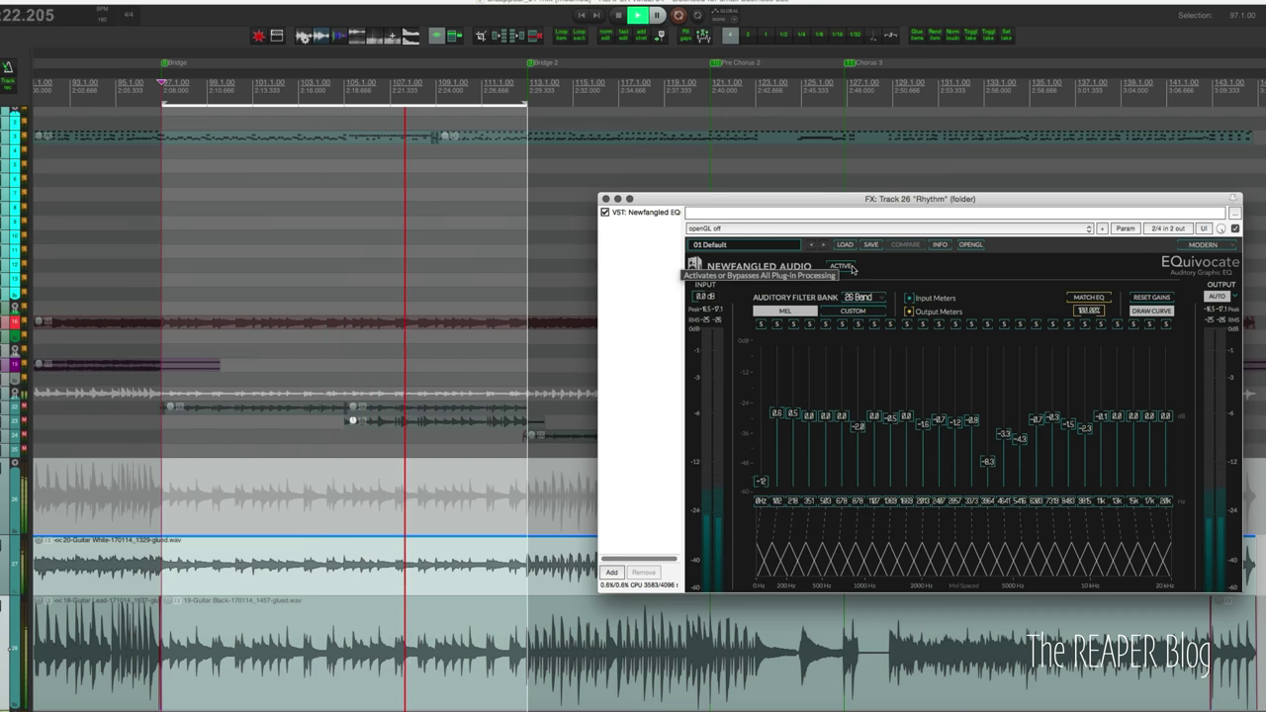
Turn on EQuivocate's ACTIVE processing and stop playback
left_click(844, 267)
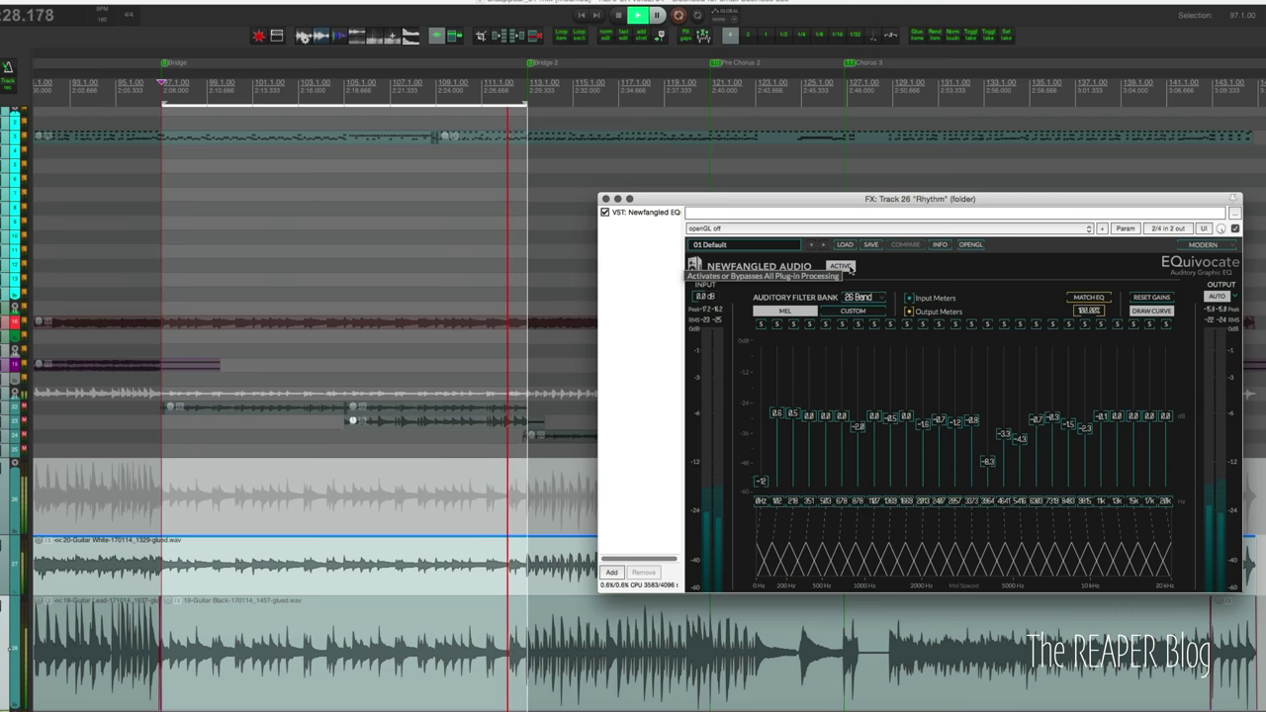
key("space")
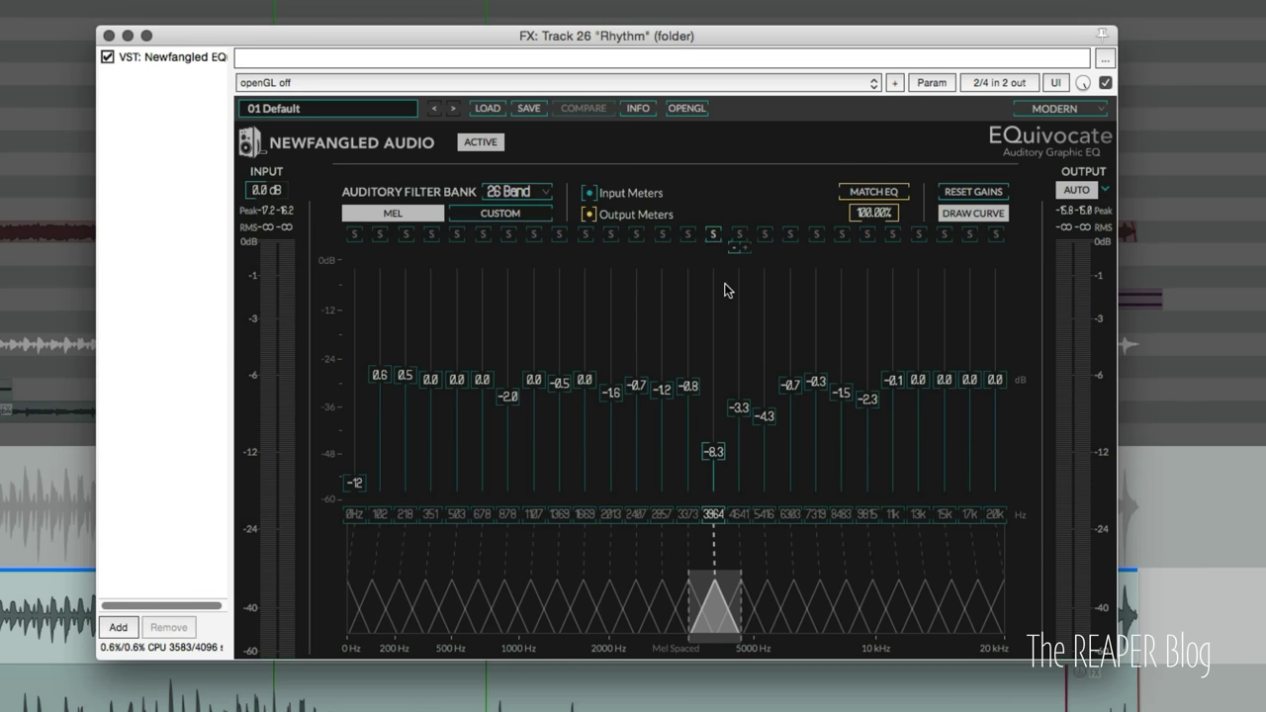
Restart playback and solo the 3864 Hz band, adjusting its gain while listening
key("space")
left_click(715, 234)
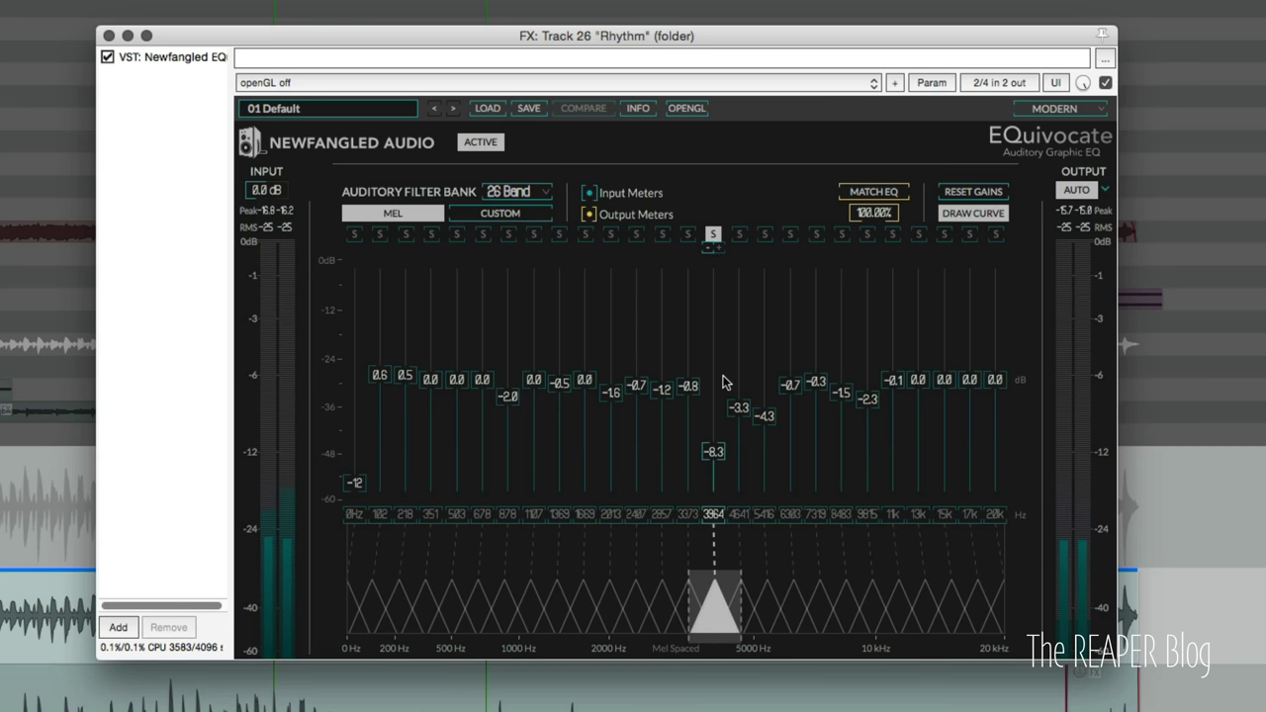
left_click(723, 379)
left_click_drag(723, 380, 724, 422)
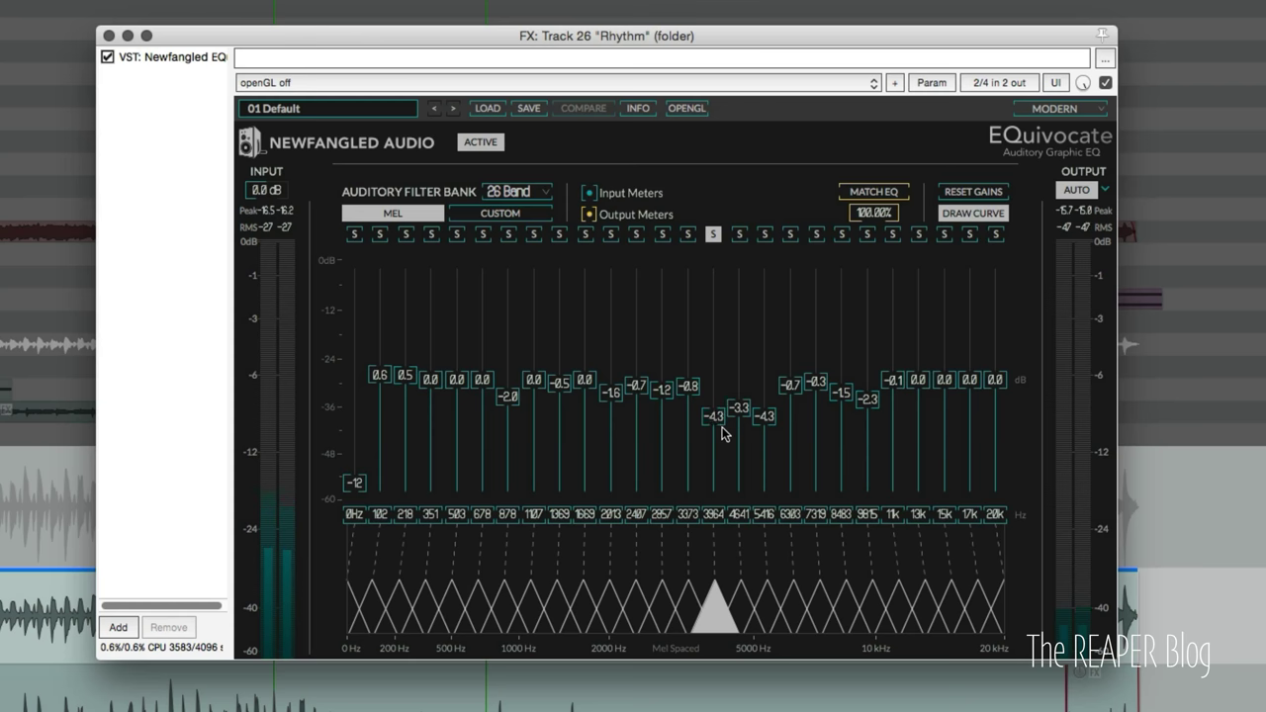
Solo bands 4641–9815 Hz in turn, then ease the 3864 Hz cut to about -5 dB
left_click(739, 234)
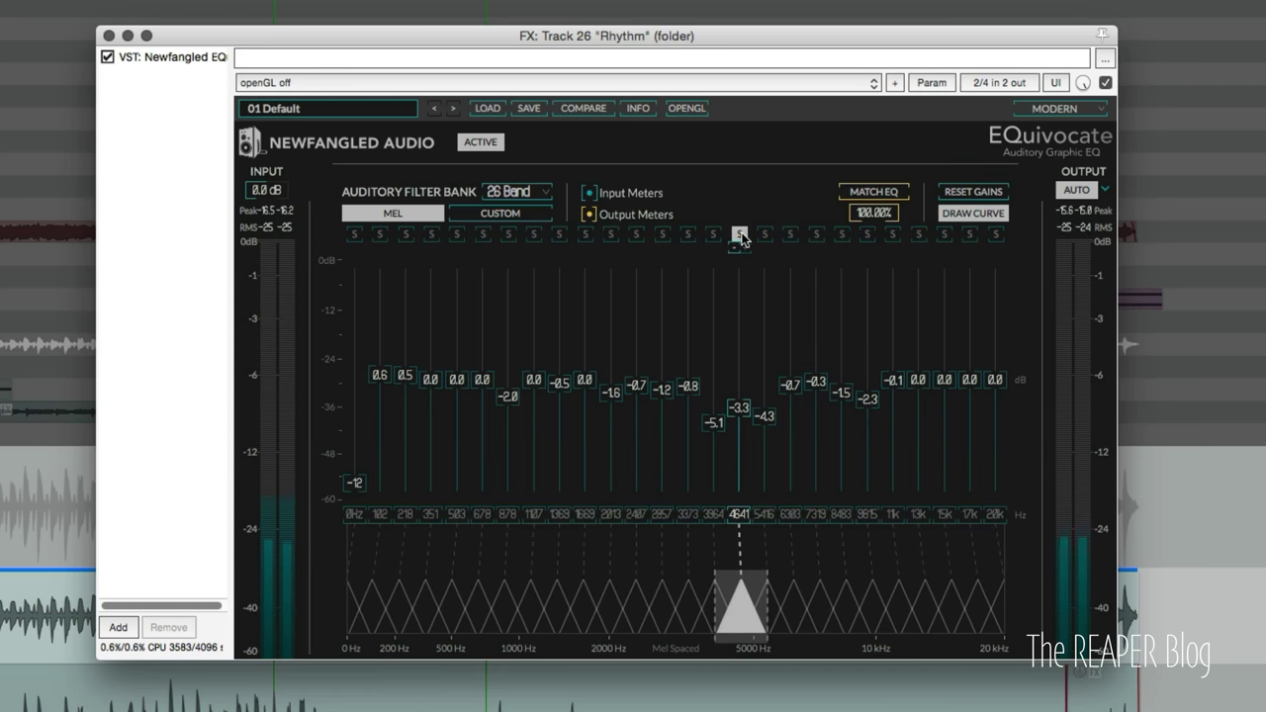
left_click(763, 234)
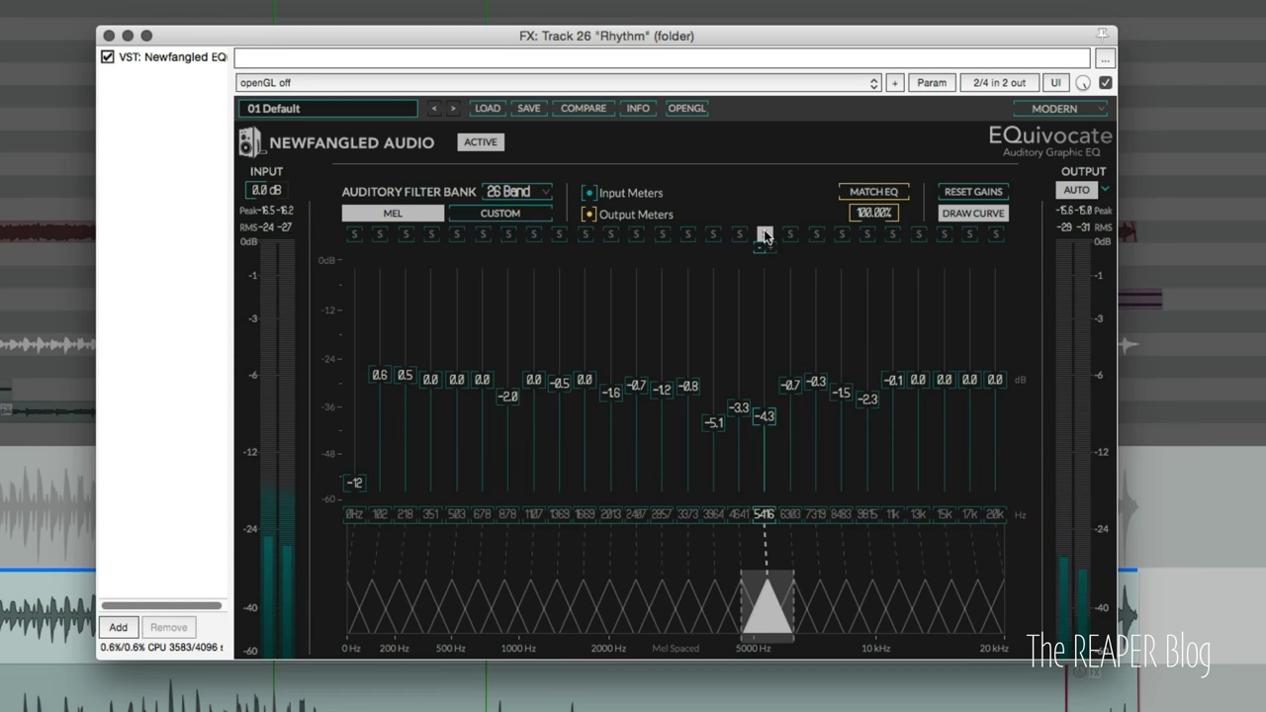
left_click(789, 234)
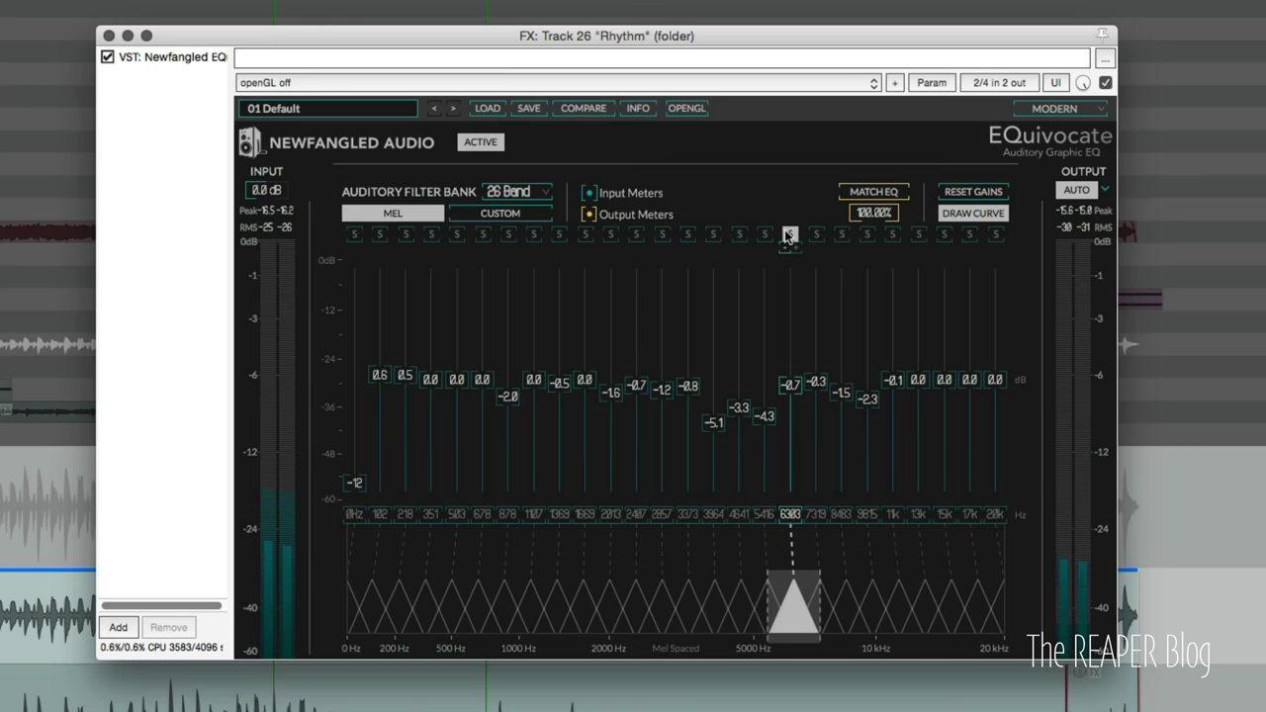
left_click(815, 235)
left_click(840, 234)
left_click(867, 235)
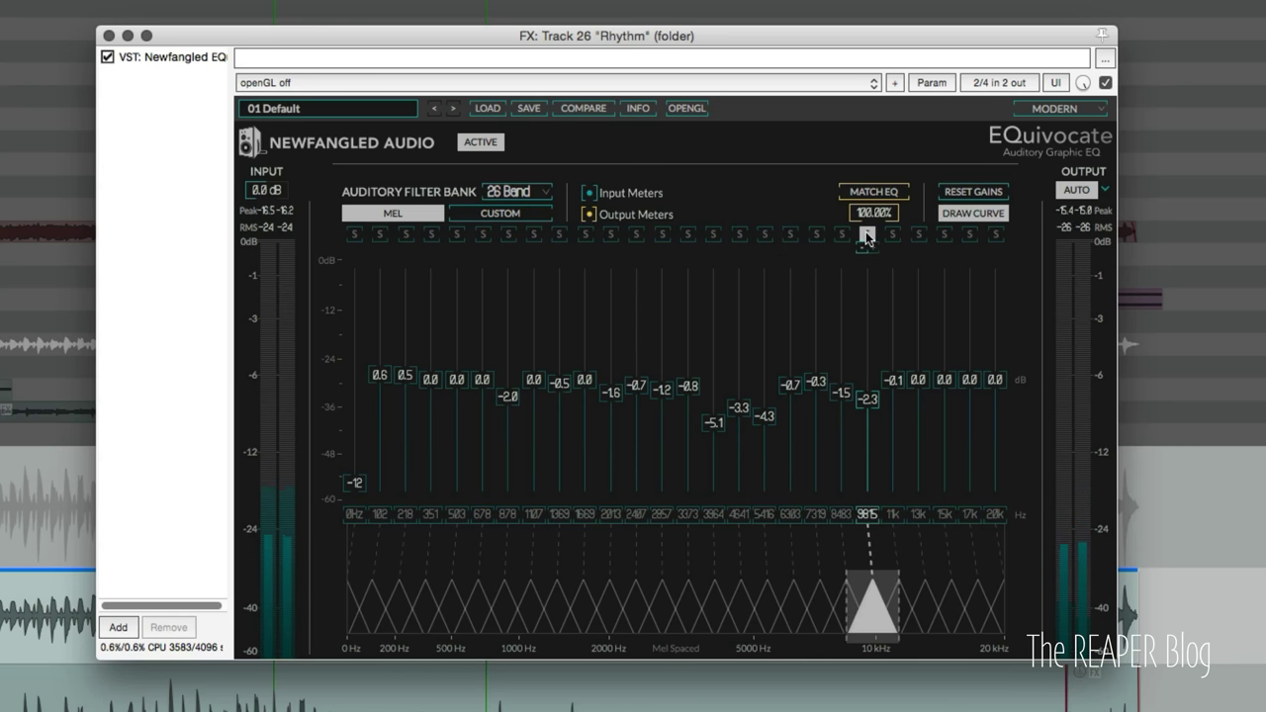
left_click(841, 235)
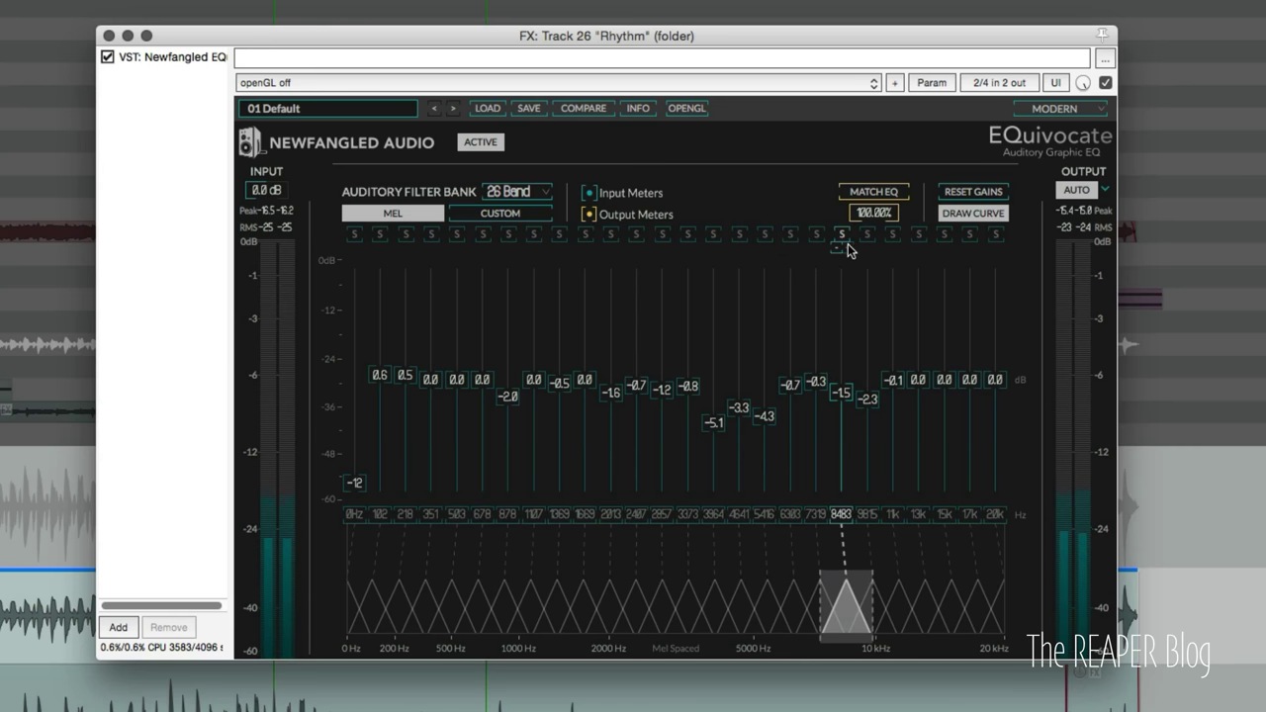
left_click(765, 235)
left_click_drag(713, 422, 715, 390)
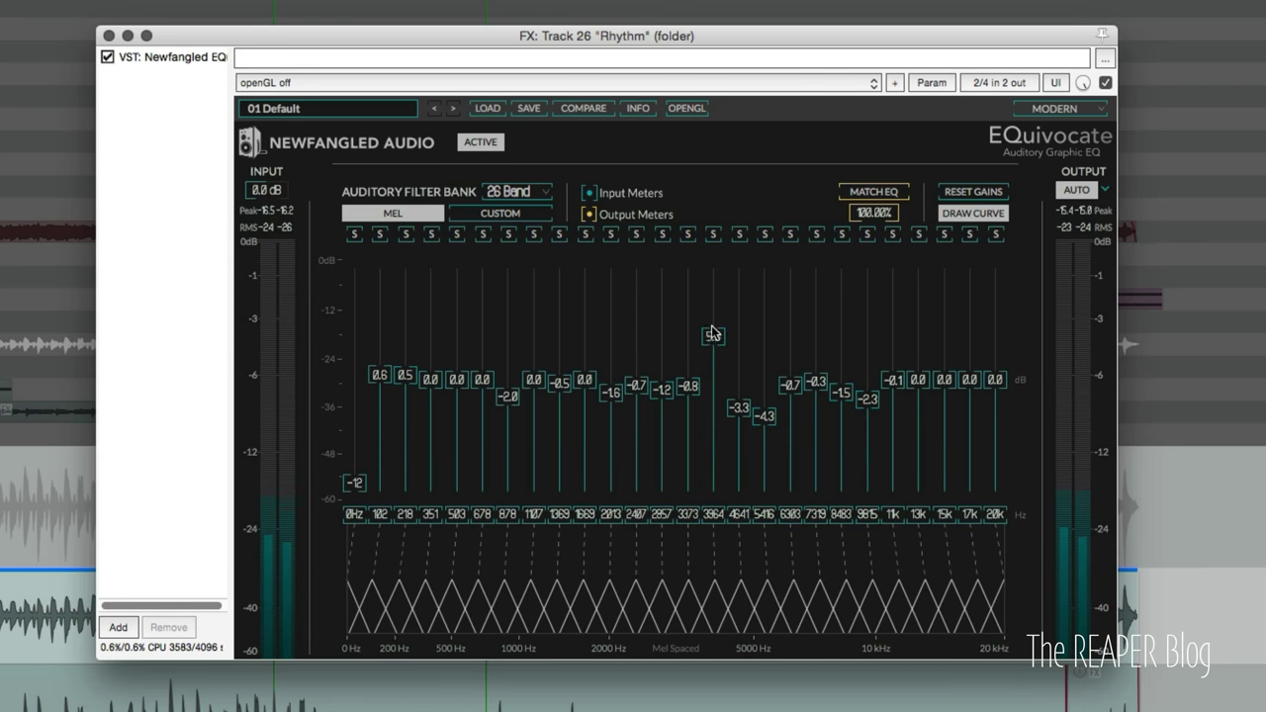
left_click_drag(712, 328, 714, 436)
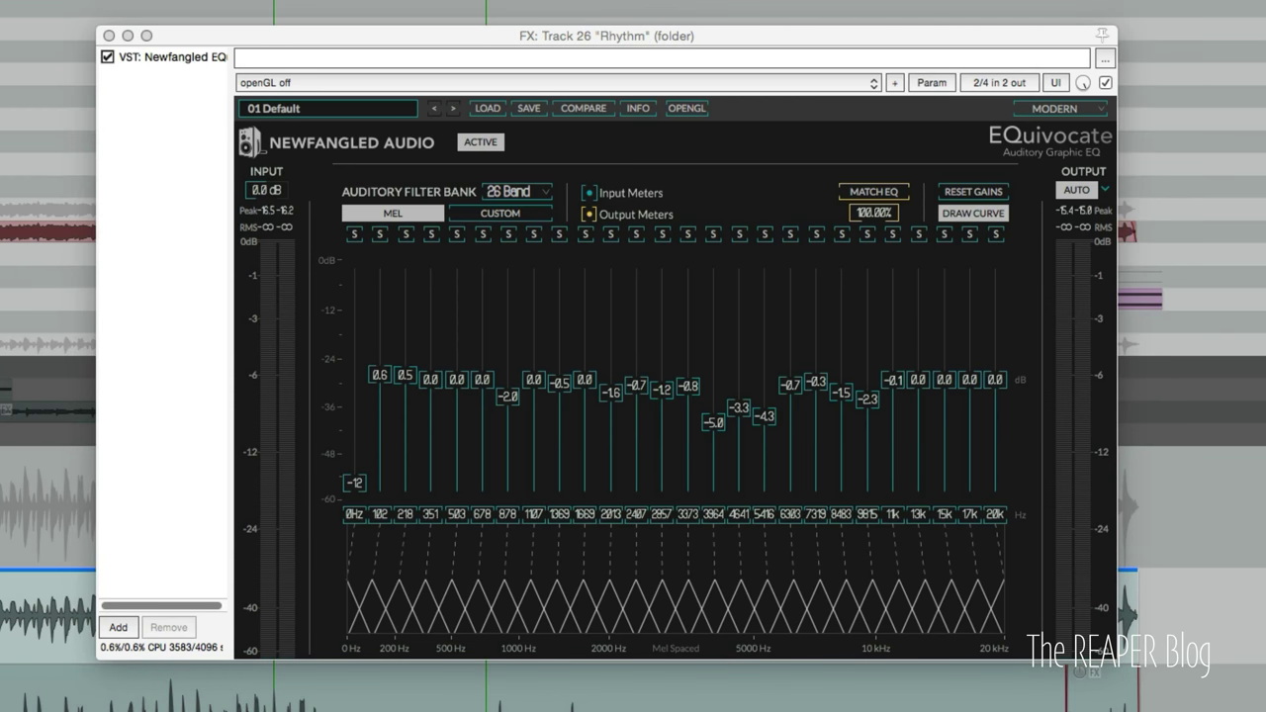
left_click(485, 144)
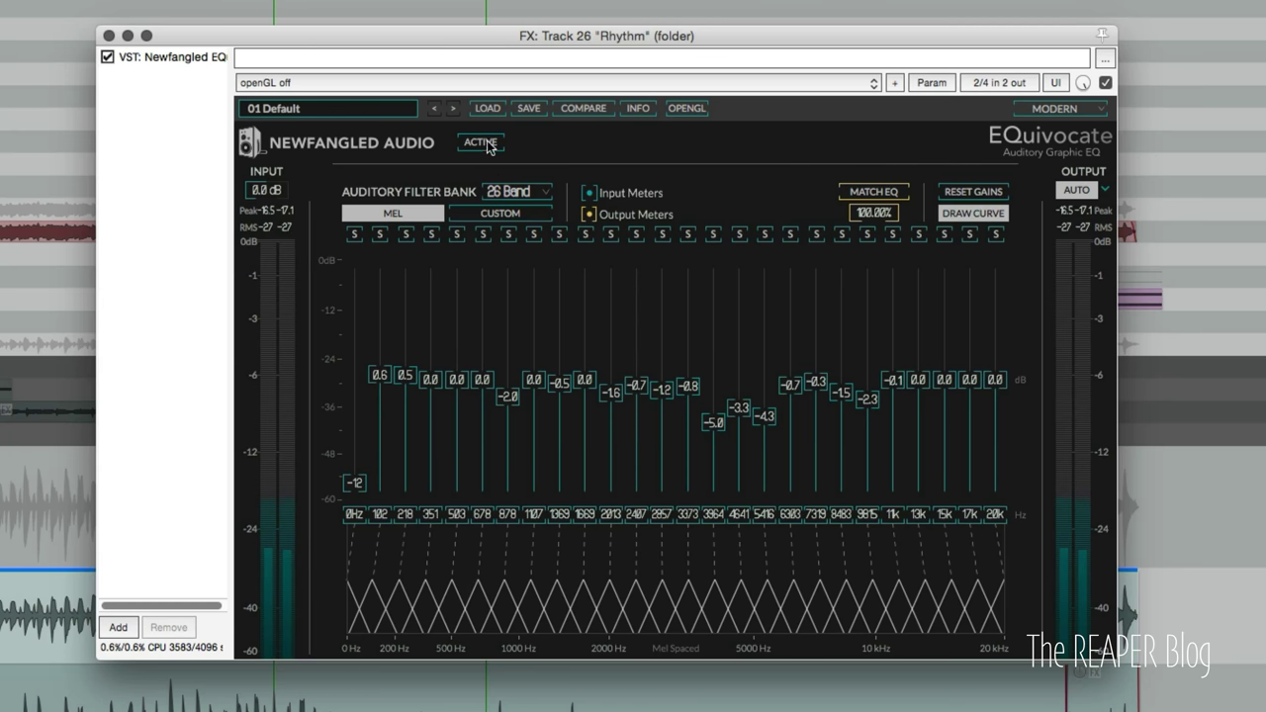
left_click(486, 141)
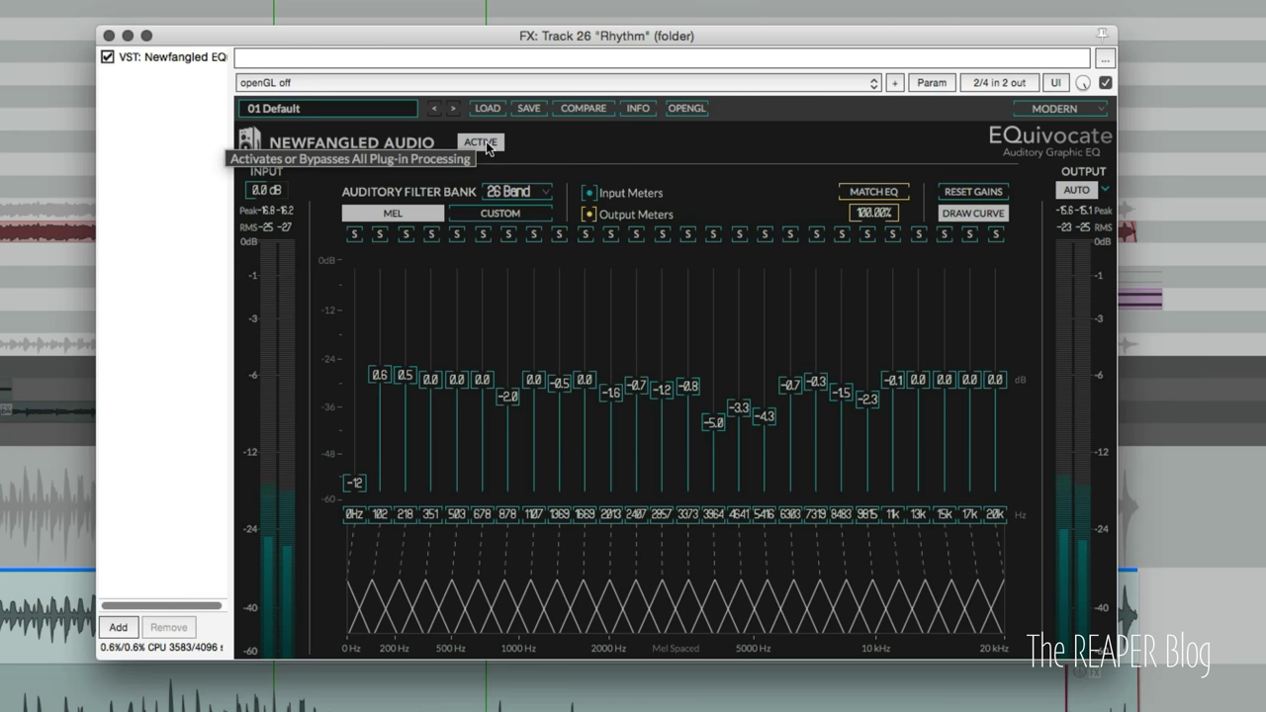
left_click(486, 141)
left_click(486, 144)
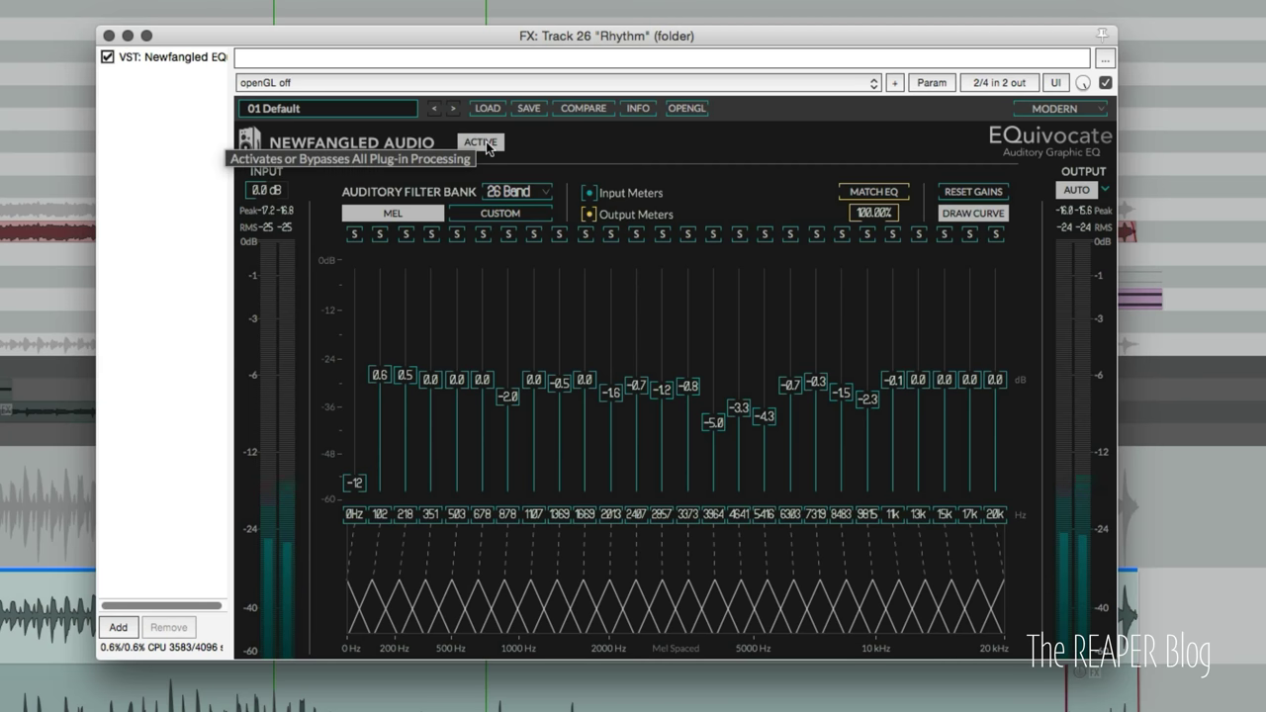